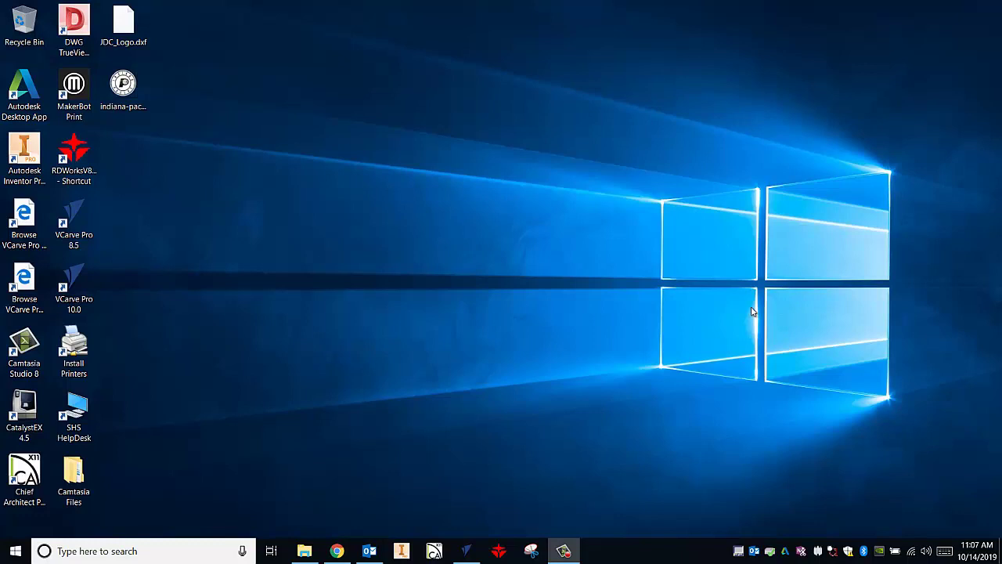
Start RDWorks V8 from its desktop shortcut to get a blank laser workspace
{"action": "double_click", "coordinate": [74, 165]}
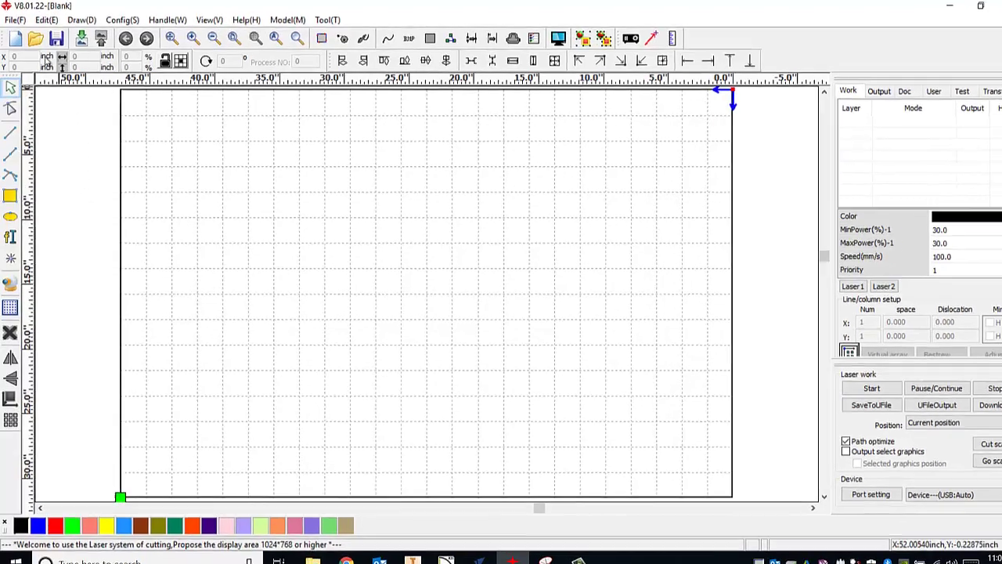
Import JDC_Logo.dxf from the Desktop so the Pacers logo lands on a Cut layer
{"action": "left_click", "coordinate": [16, 20]}
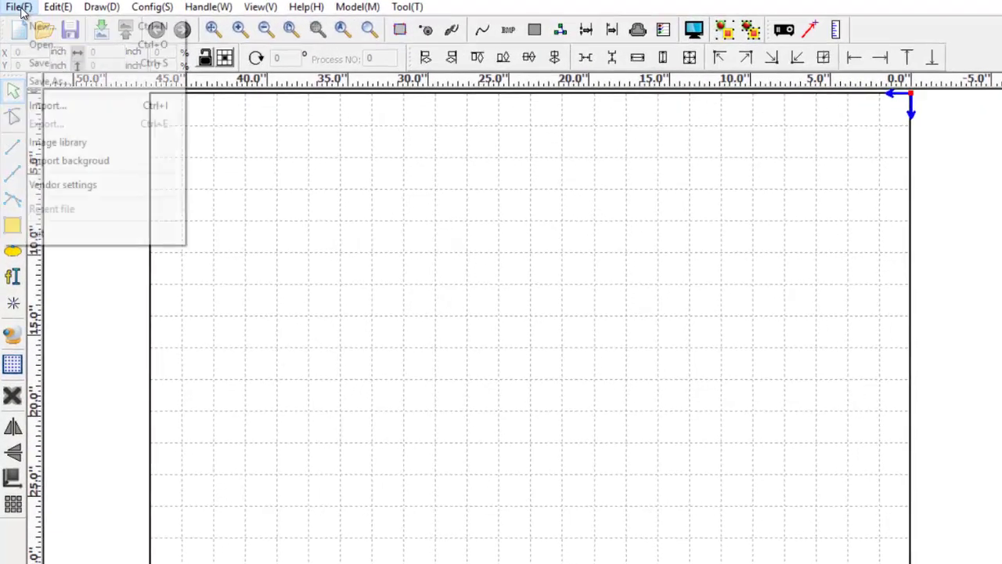
{"action": "left_click", "coordinate": [58, 106]}
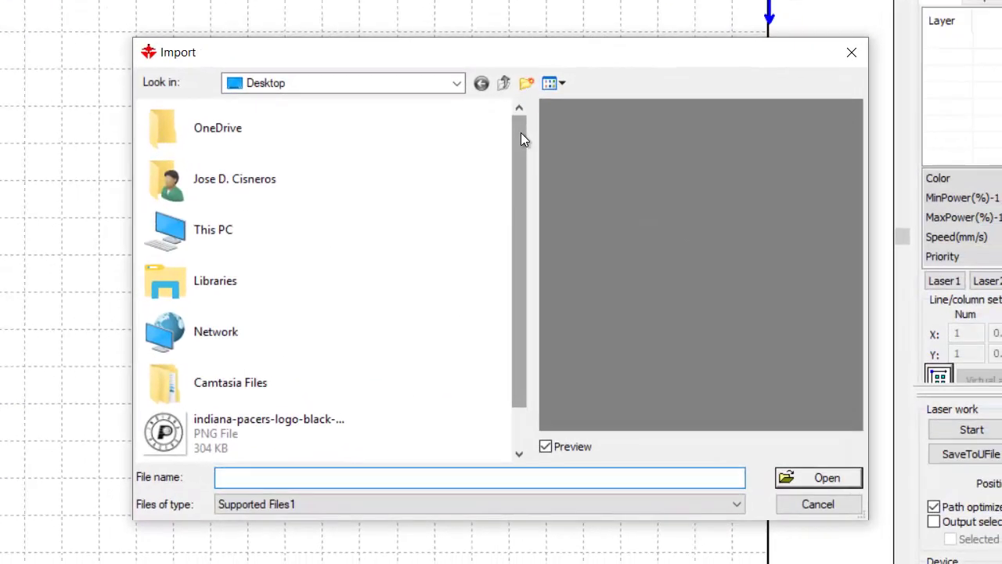
{"action": "left_click_drag", "start_coordinate": [593, 166], "coordinate": [598, 219]}
{"action": "left_click_drag", "start_coordinate": [526, 197], "coordinate": [524, 199]}
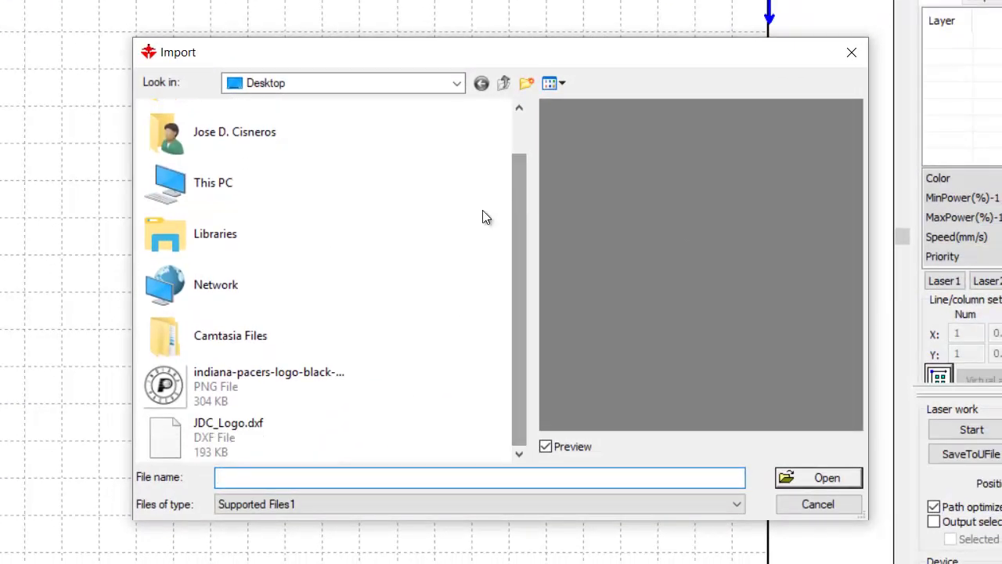
{"action": "left_click", "coordinate": [197, 442]}
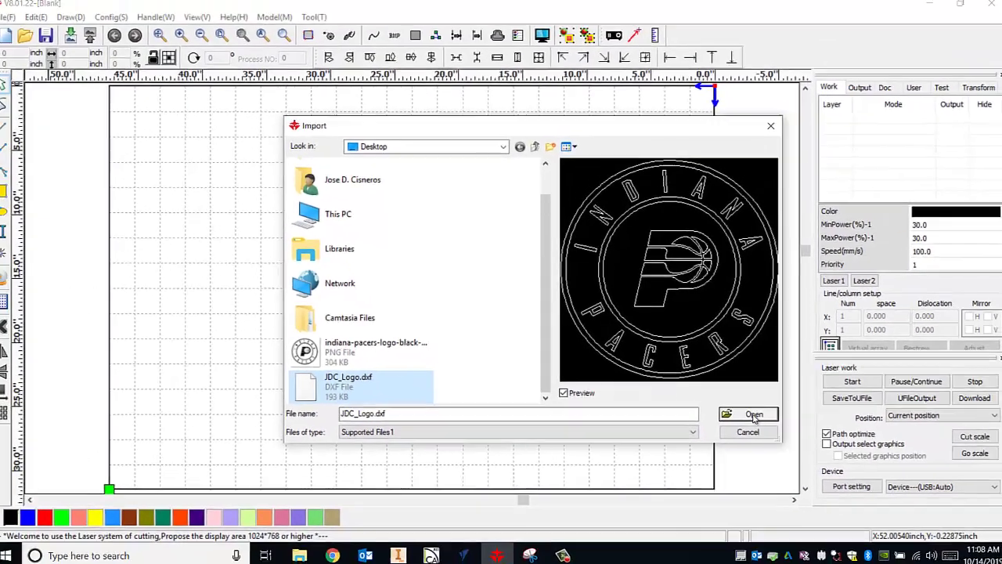
{"action": "left_click", "coordinate": [792, 451]}
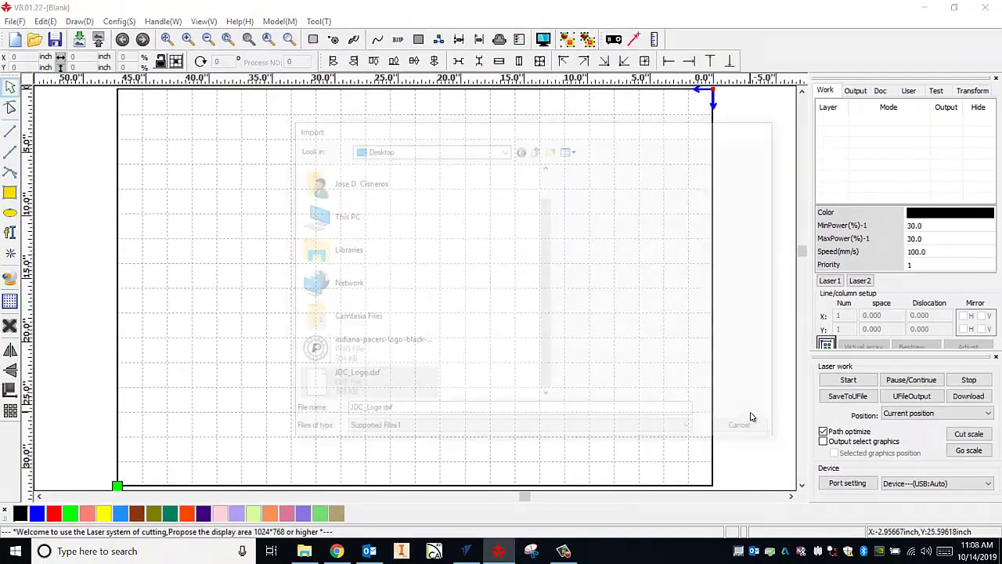
Zoom in on the roughly 2.59-inch Pacers logo and leave it deselected
{"action": "scroll", "coordinate": [599, 345], "scroll_direction": "down", "scroll_amount": 3}
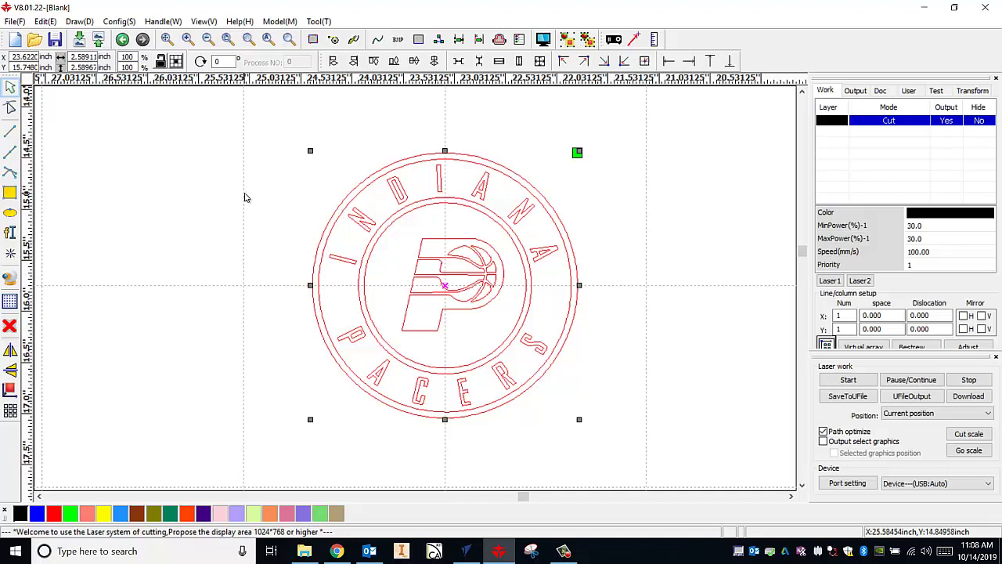
{"action": "left_click", "coordinate": [224, 167]}
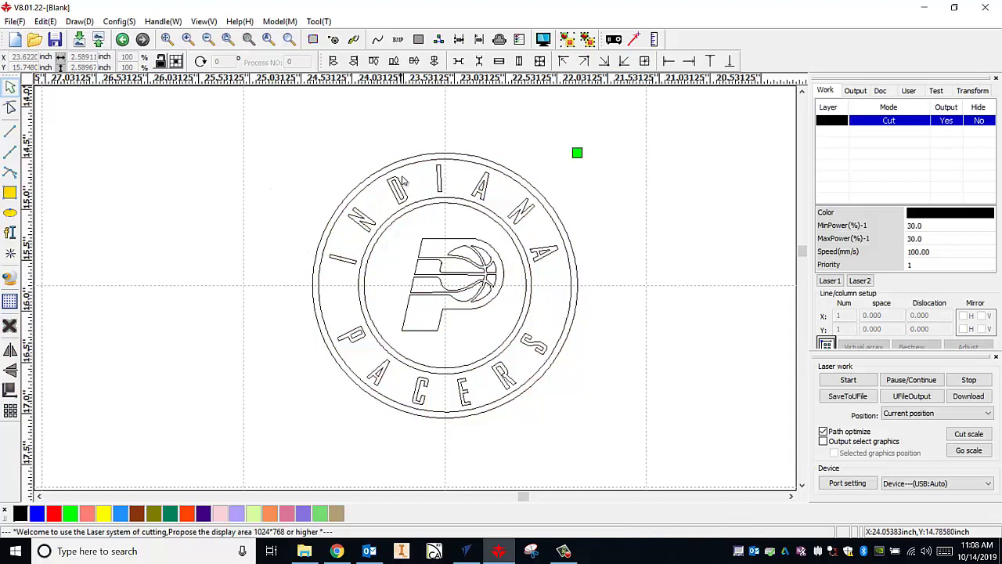
{"action": "left_click", "coordinate": [408, 160]}
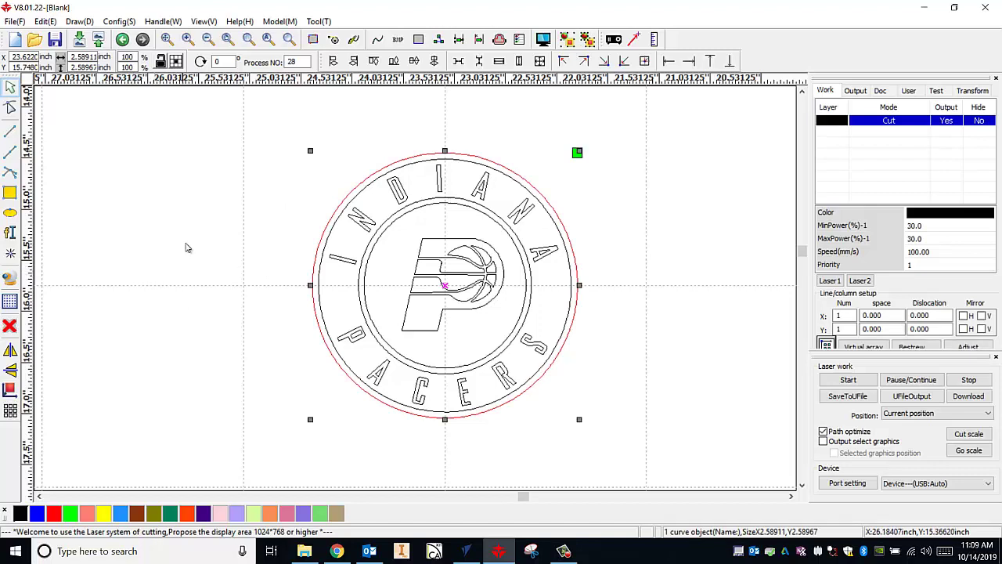
{"action": "left_click", "coordinate": [233, 254]}
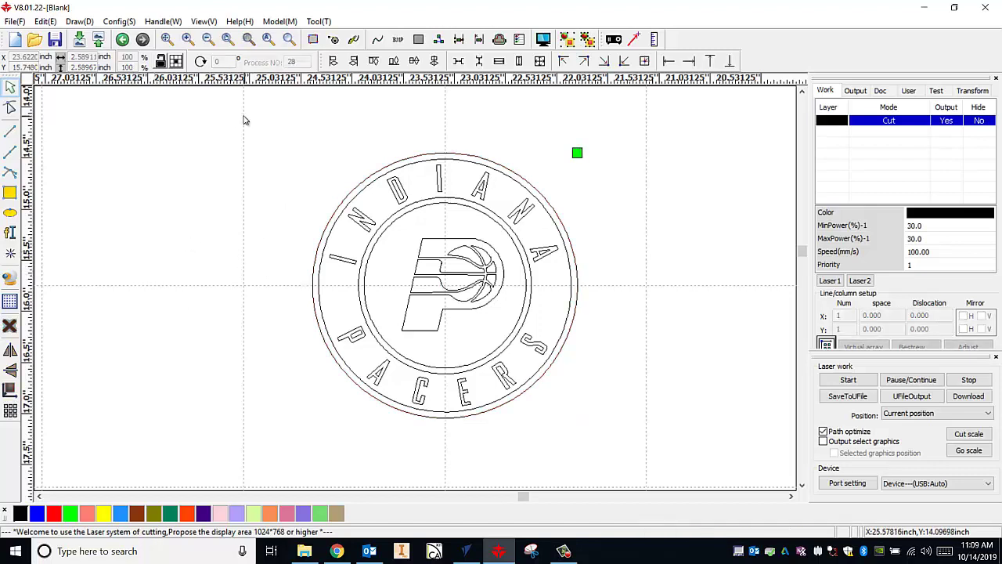
Box-select the entire logo and assign it to the blue Scan layer
{"action": "left_click_drag", "start_coordinate": [231, 111], "coordinate": [660, 460]}
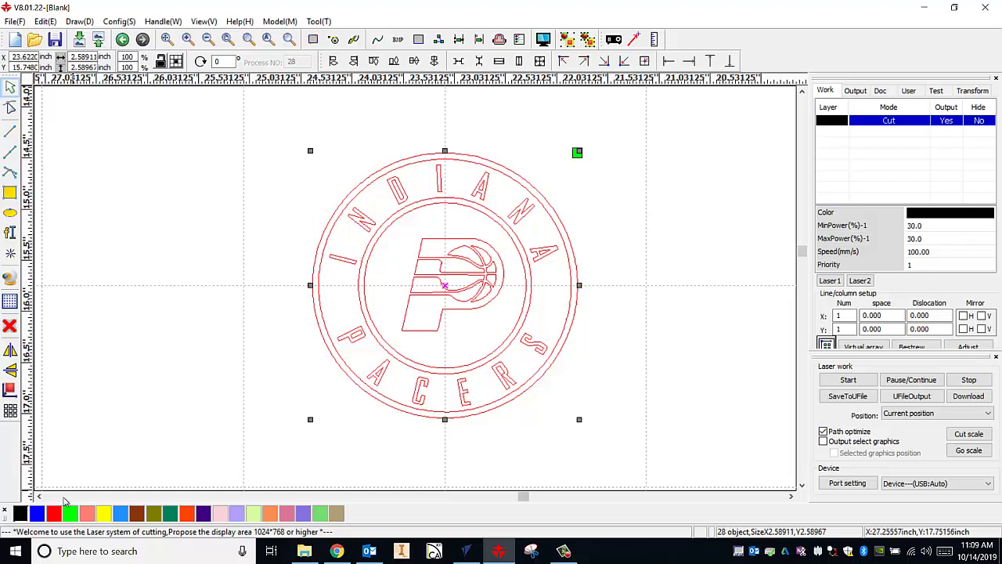
{"action": "left_click", "coordinate": [37, 514]}
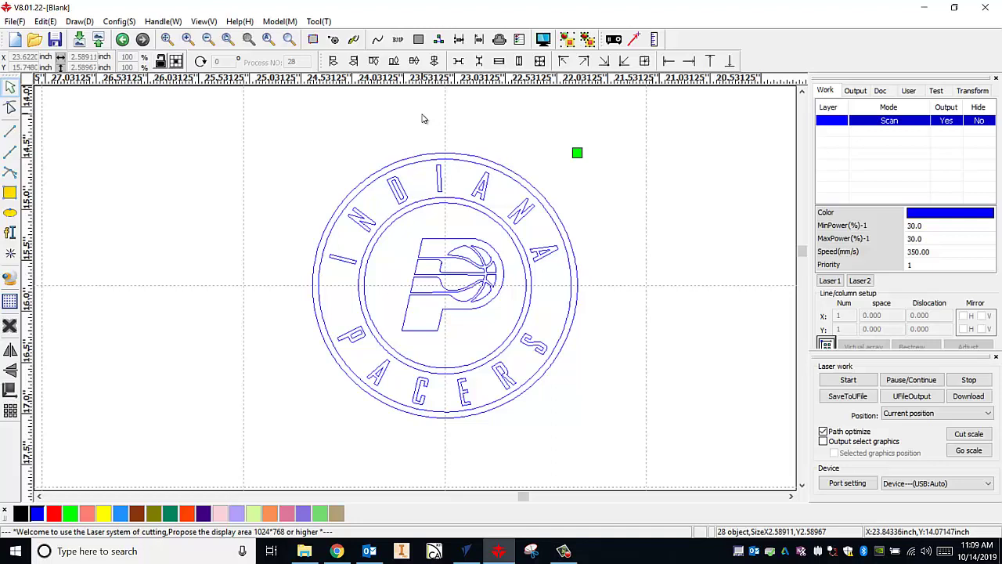
Select the logo's outermost circle and move it onto a red Cut layer
{"action": "left_click", "coordinate": [411, 163]}
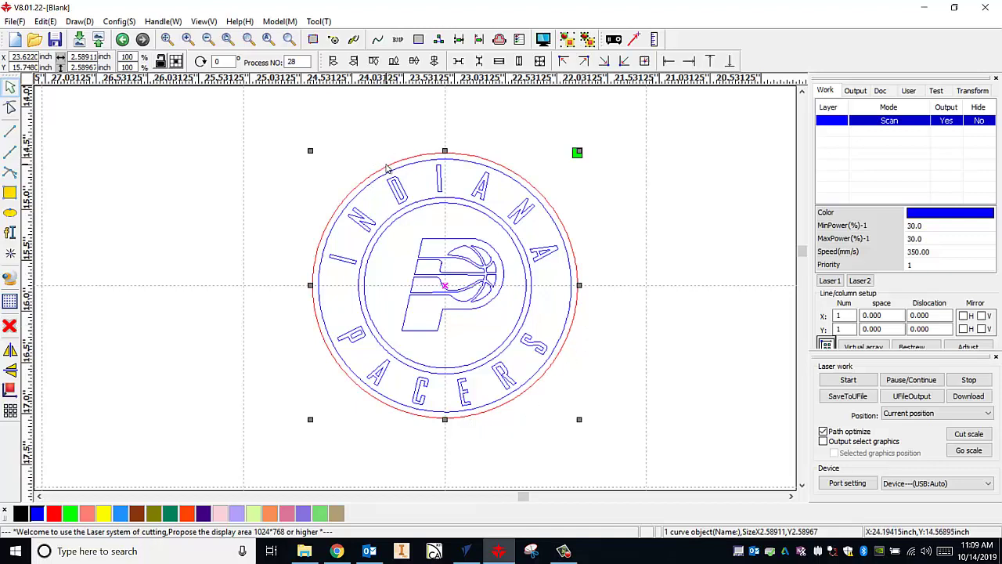
{"action": "left_click", "coordinate": [53, 513]}
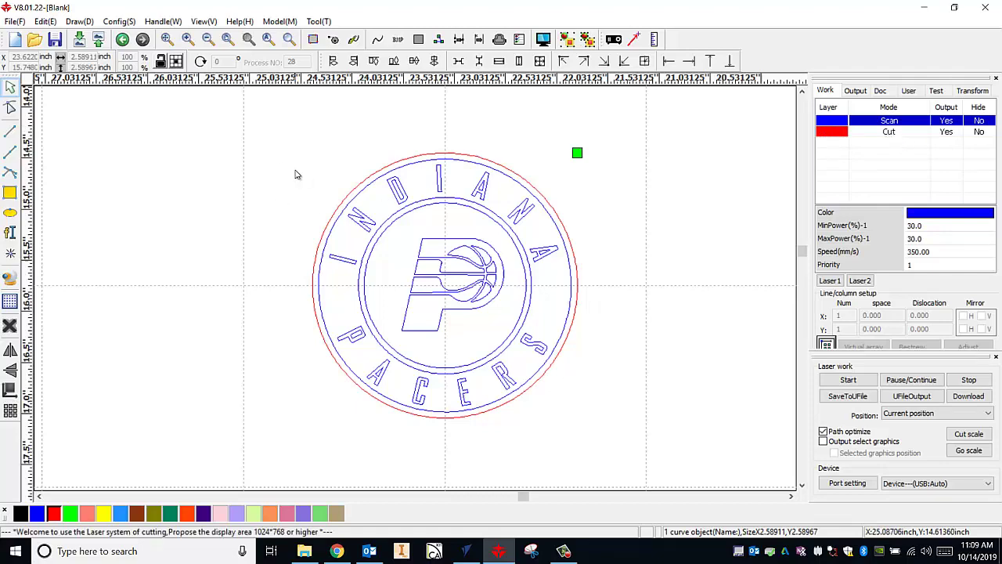
Confirm the red layer's processing mode stays Cut in its layer settings
{"action": "scroll", "coordinate": [318, 198], "scroll_direction": "up", "scroll_amount": 5}
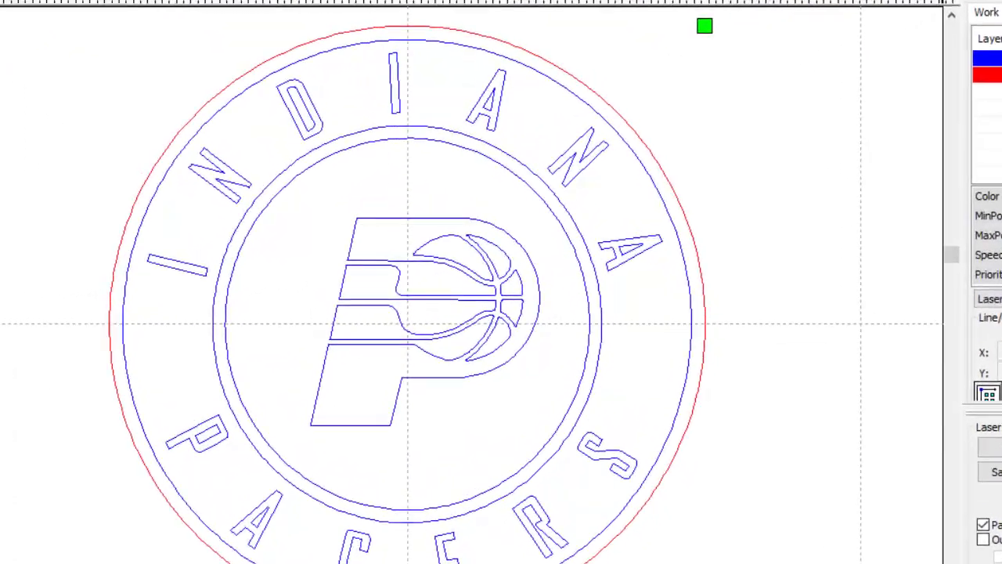
{"action": "double_click", "coordinate": [889, 132]}
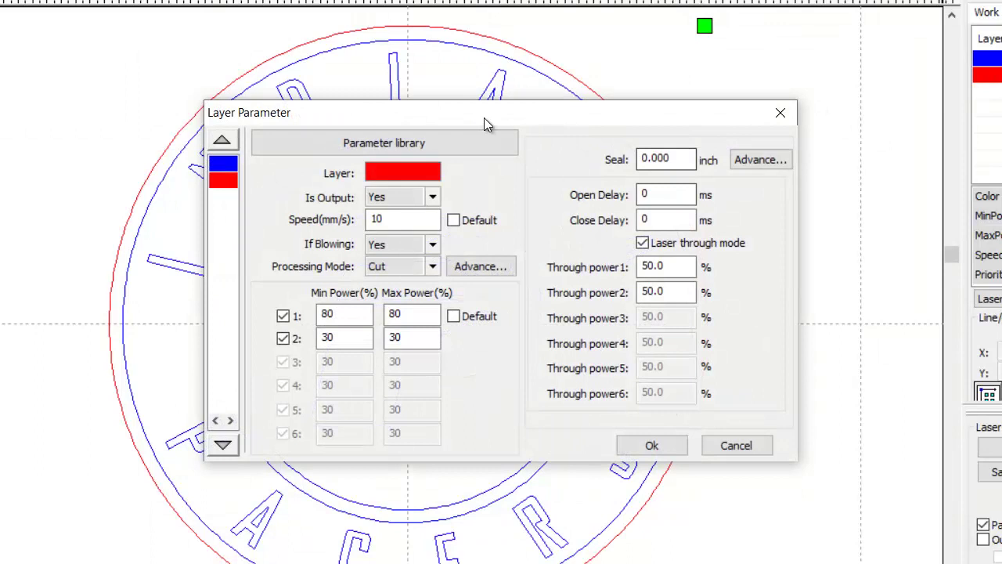
{"action": "mouse_move", "coordinate": [483, 121]}
{"action": "left_mouse_down"}
{"action": "mouse_move", "coordinate": [448, 79]}
{"action": "mouse_move", "coordinate": [493, 104]}
{"action": "left_mouse_up"}
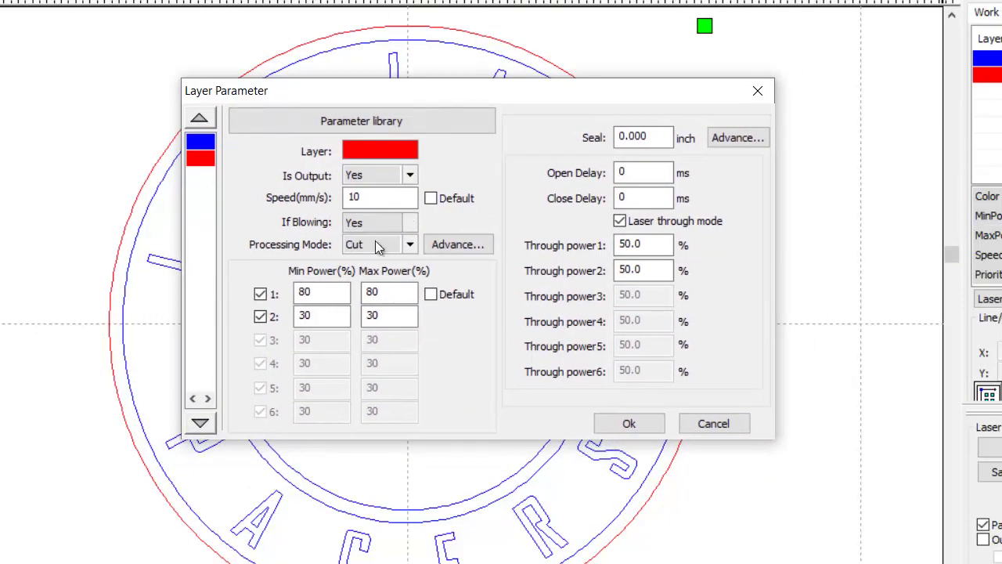
{"action": "left_click", "coordinate": [408, 245]}
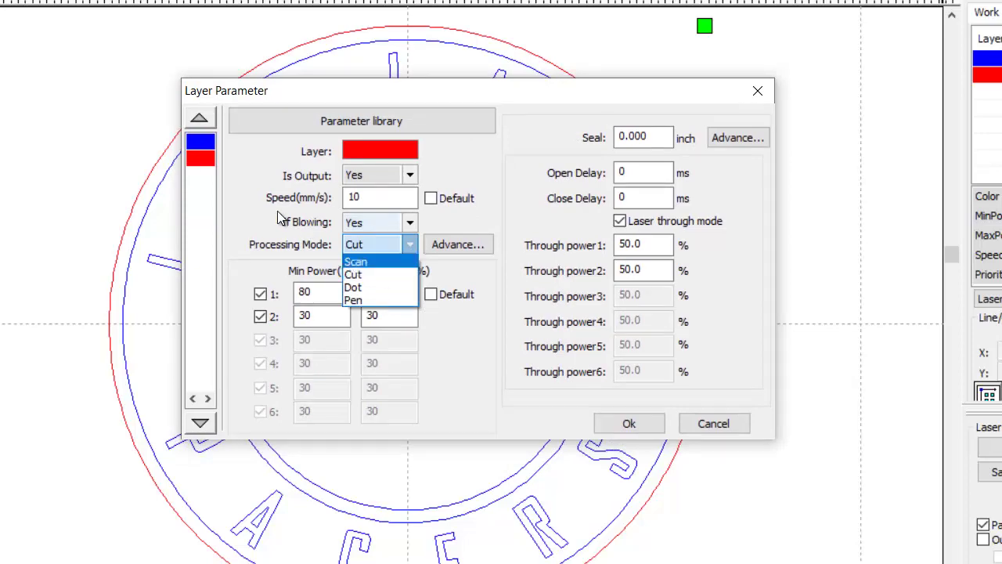
{"action": "left_click", "coordinate": [238, 191]}
{"action": "left_click", "coordinate": [626, 424]}
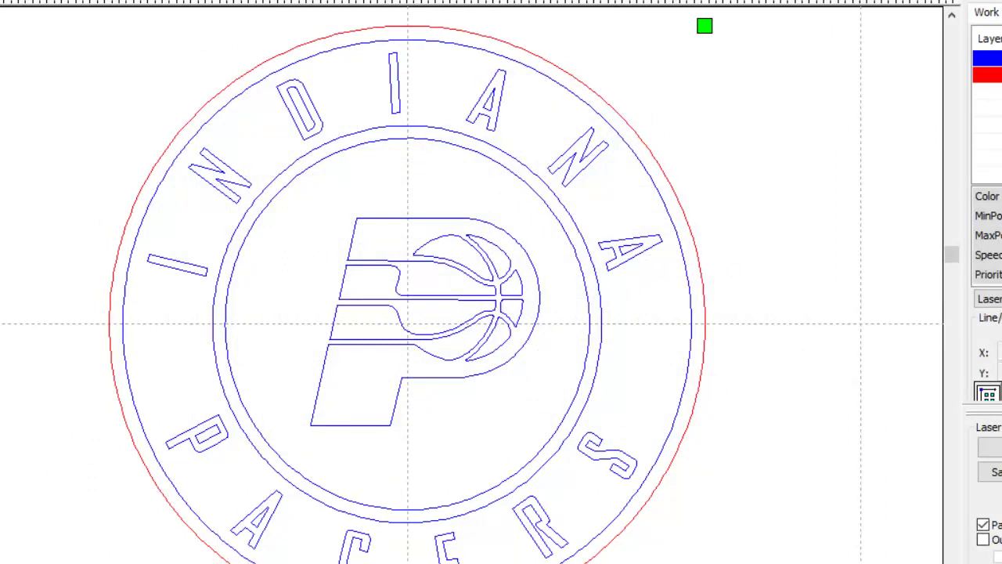
Keep the blue layer in Scan mode at 350 mm/s and 30% power
{"action": "double_click", "coordinate": [988, 58]}
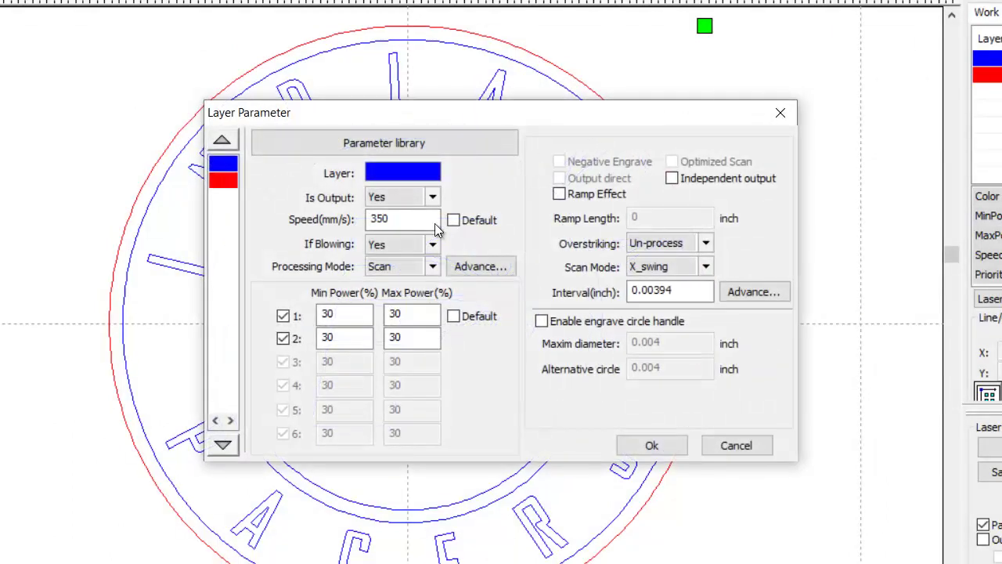
{"action": "left_click", "coordinate": [426, 268]}
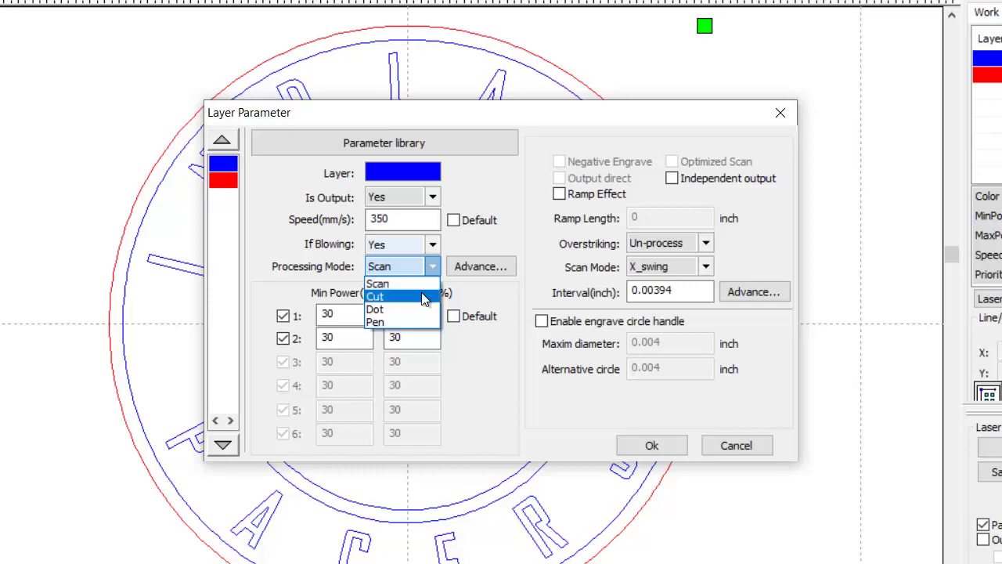
{"action": "left_click", "coordinate": [540, 171]}
{"action": "key", "text": "Escape"}
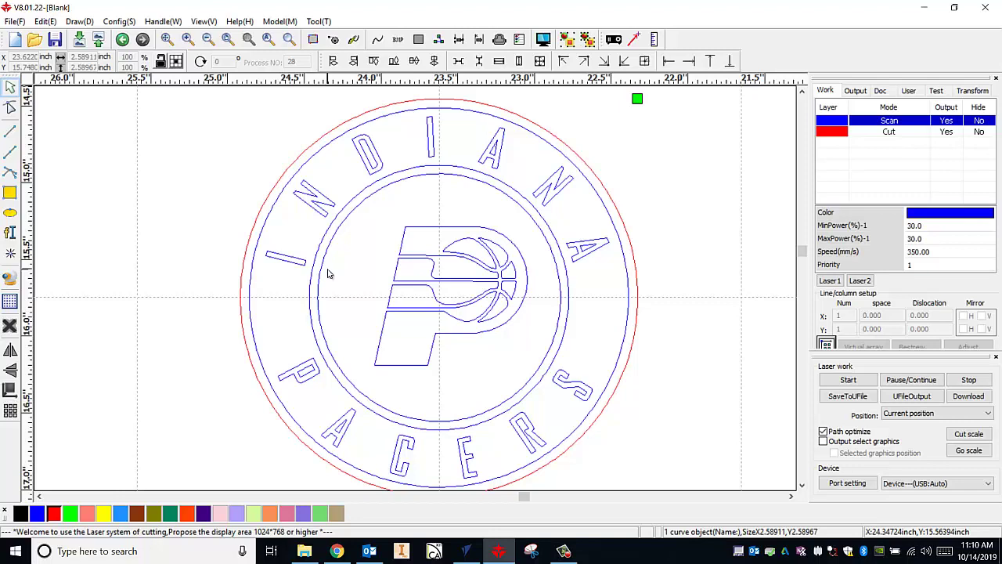
{"action": "left_click", "coordinate": [876, 136]}
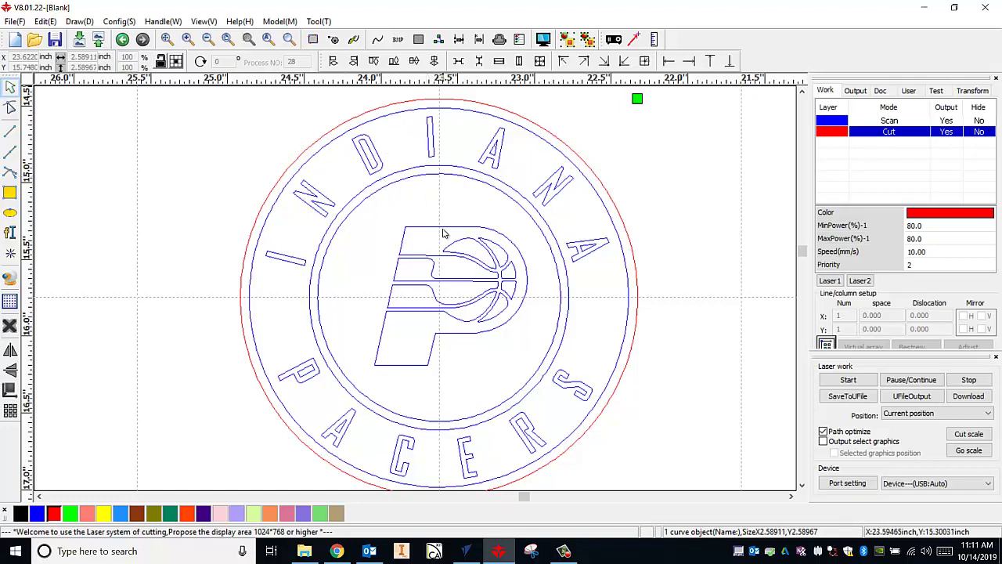
{"action": "left_click", "coordinate": [891, 122]}
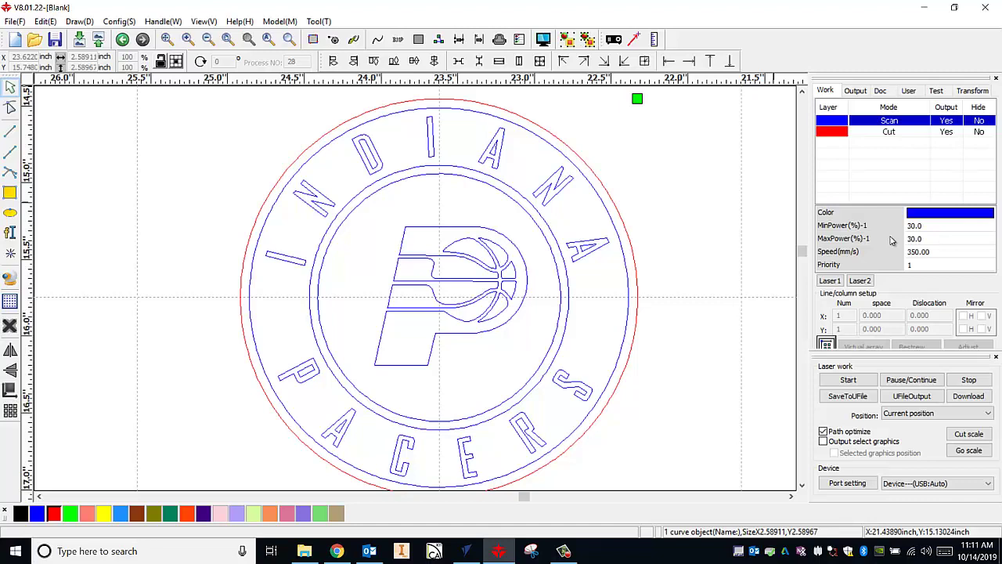
{"action": "left_click", "coordinate": [899, 134]}
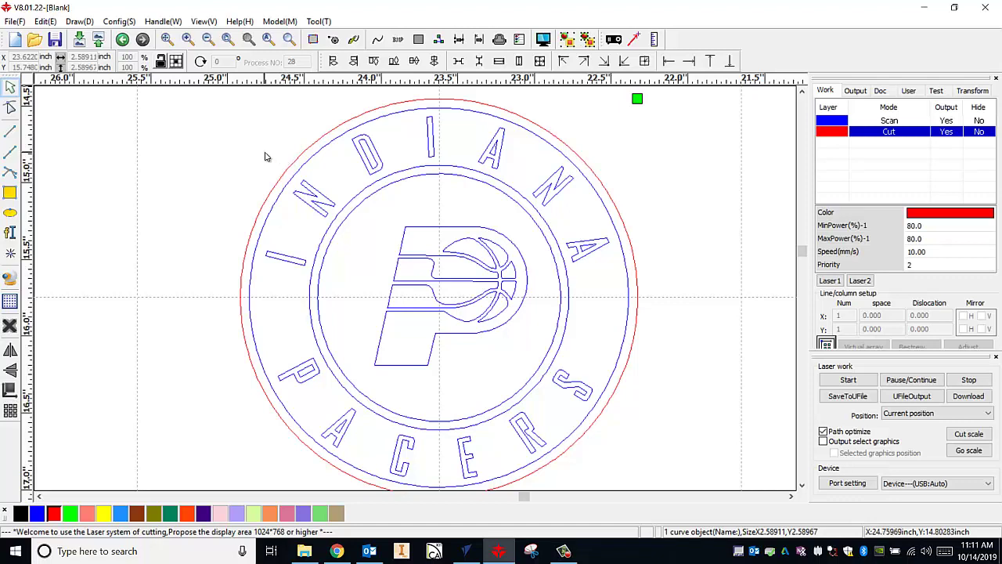
{"action": "left_click", "coordinate": [900, 121]}
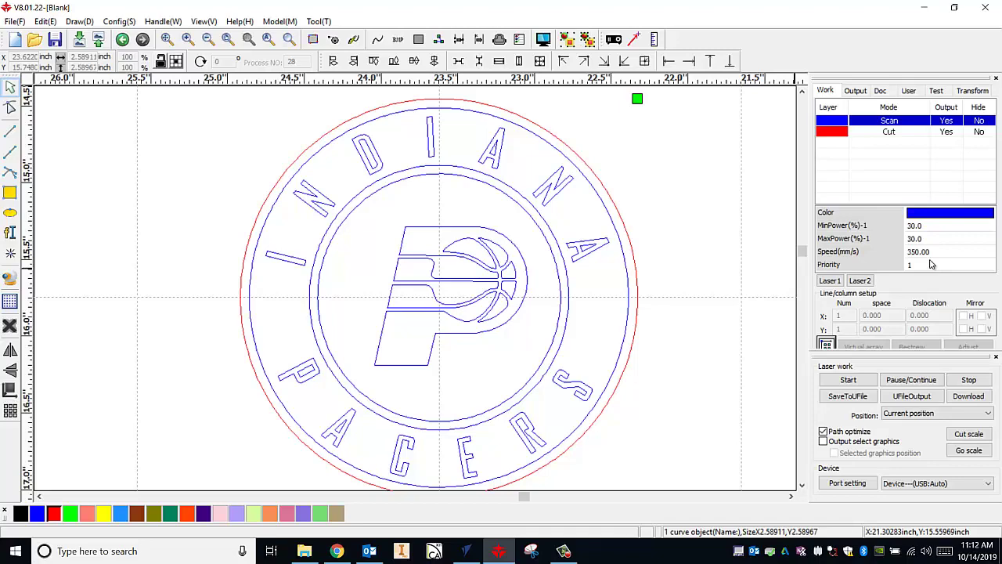
{"action": "middle_click_drag", "start_coordinate": [600, 266], "coordinate": [593, 263]}
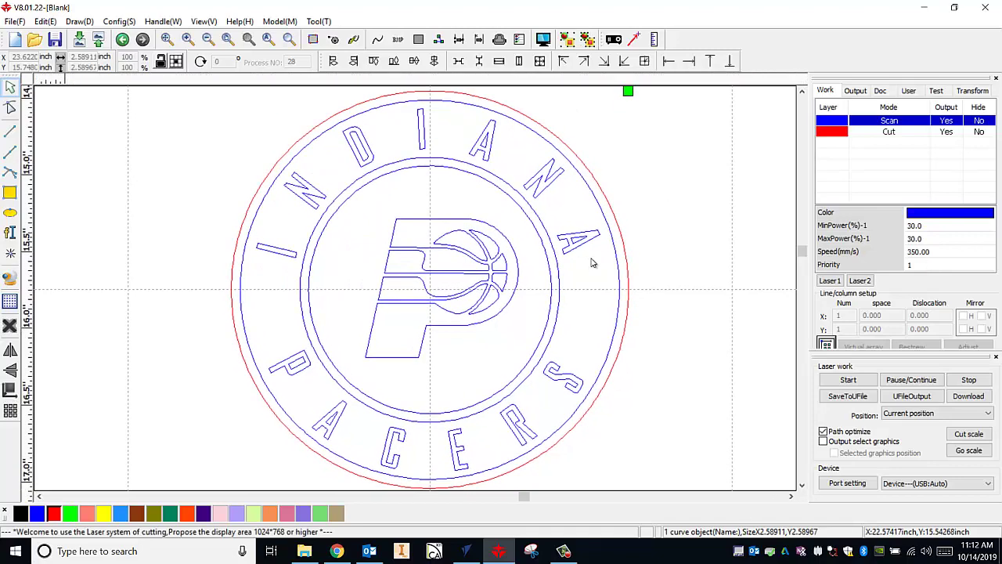
{"action": "scroll", "coordinate": [593, 263], "scroll_direction": "down", "scroll_amount": 2}
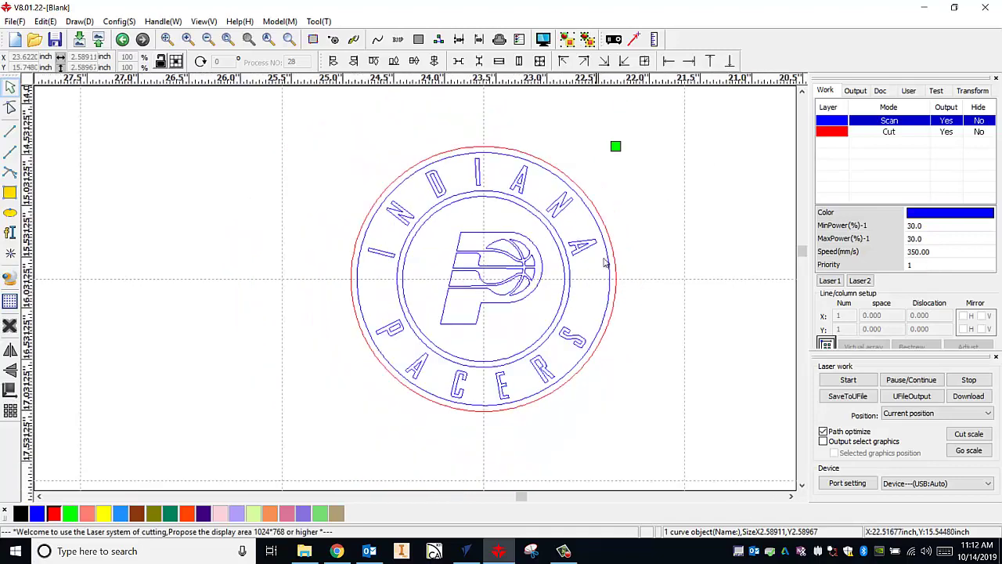
{"action": "left_click", "coordinate": [970, 397]}
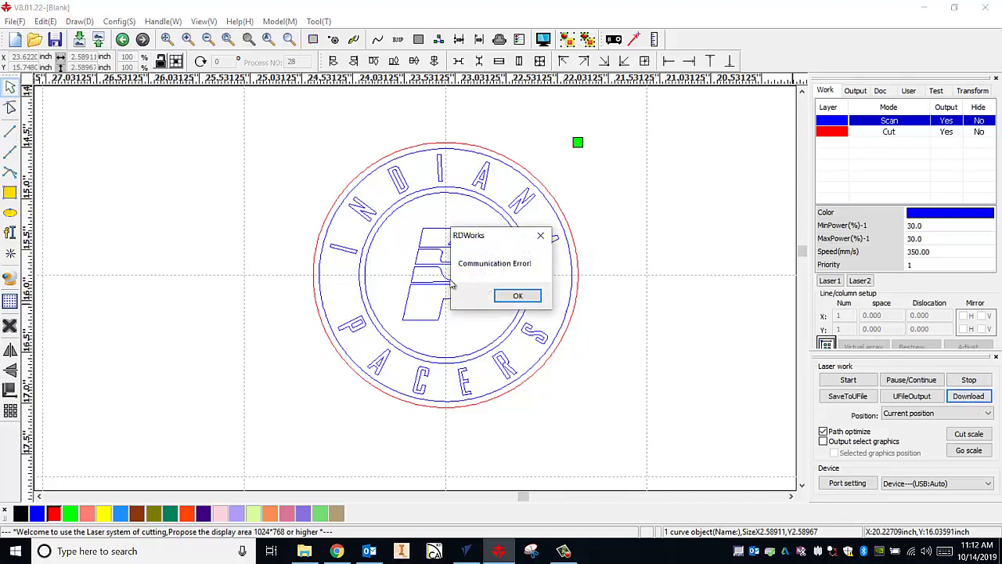
{"action": "left_click", "coordinate": [540, 235]}
{"action": "left_click", "coordinate": [971, 397]}
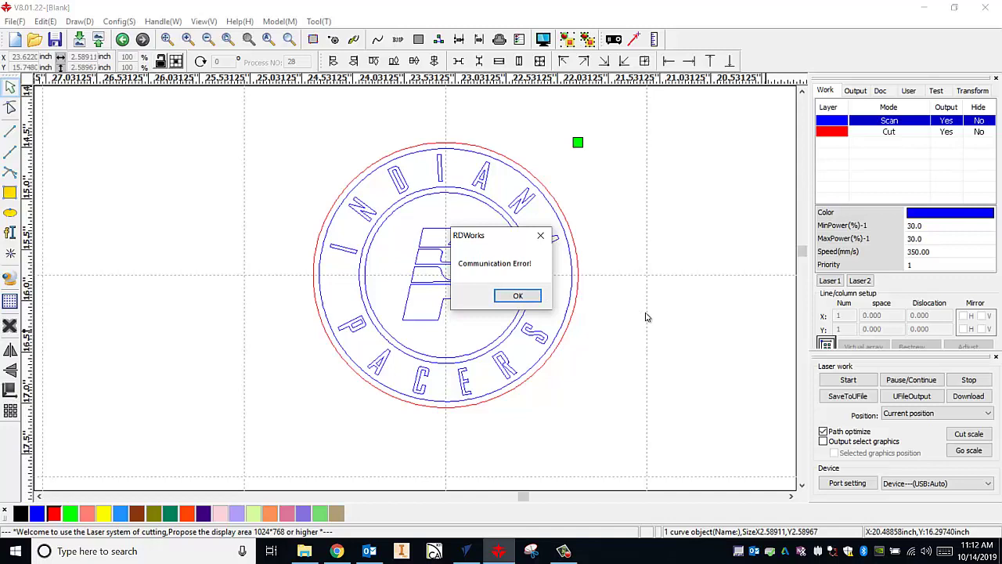
{"action": "left_click", "coordinate": [540, 234]}
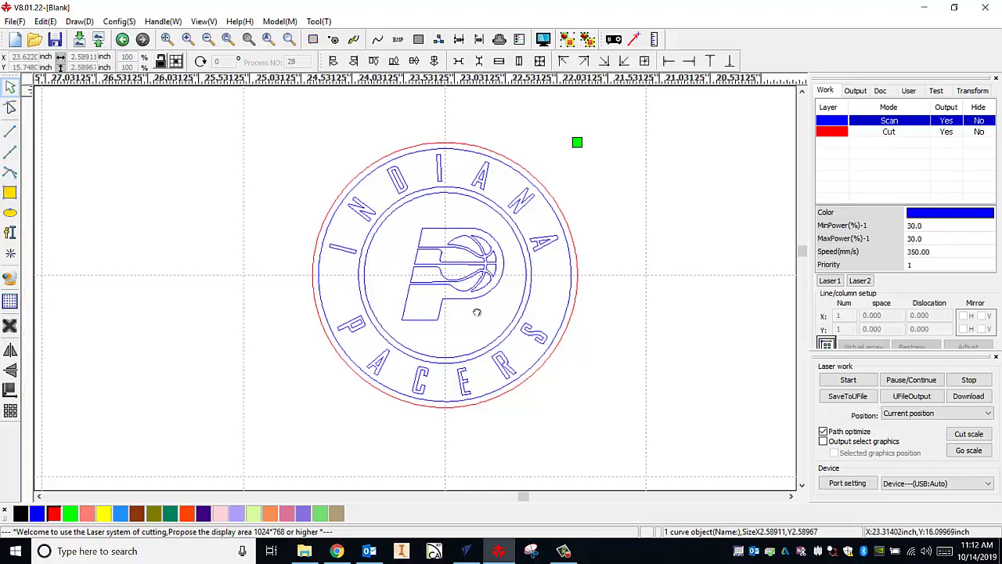
Save the two-layer job with Save As under the name JDC_Logo in the Desktop folder
{"action": "scroll", "coordinate": [477, 313], "scroll_direction": "up", "scroll_amount": 4}
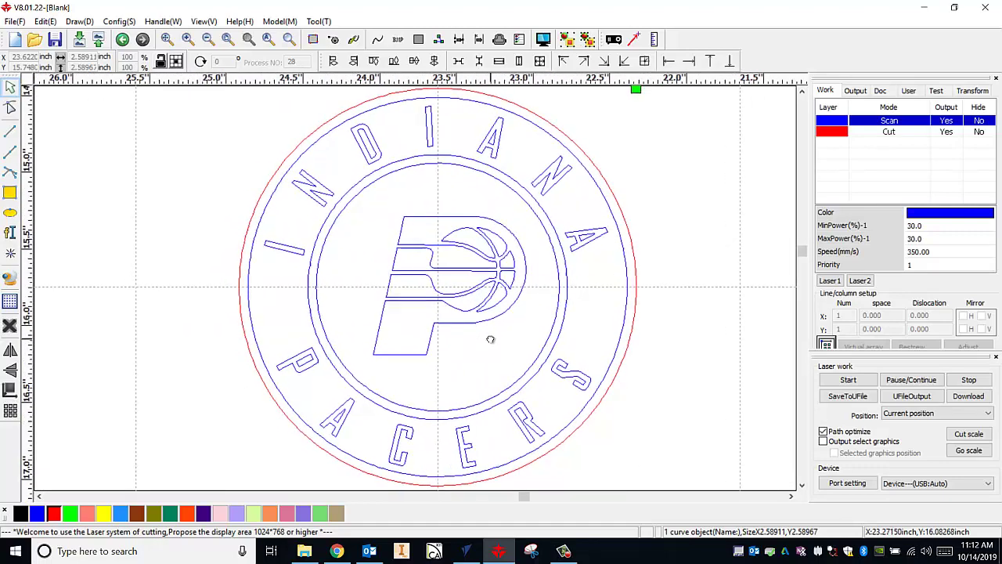
{"action": "scroll", "coordinate": [491, 339], "scroll_direction": "down", "scroll_amount": 4}
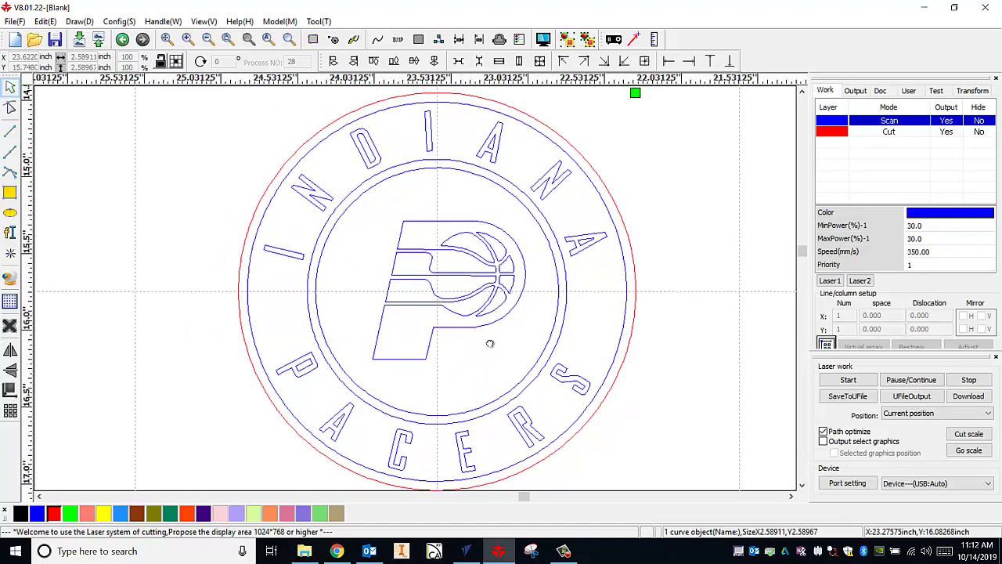
{"action": "left_click", "coordinate": [14, 21]}
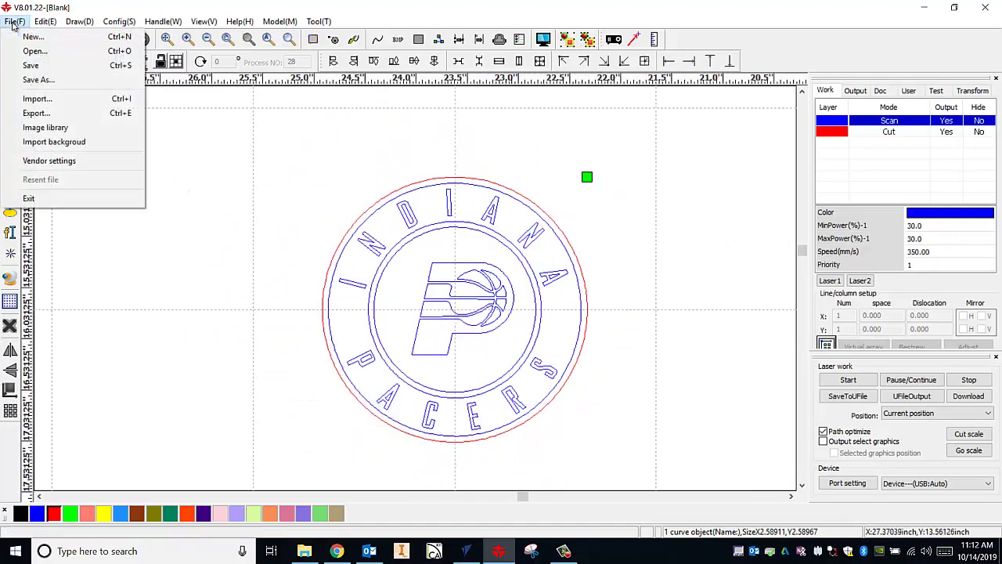
{"action": "left_click", "coordinate": [39, 79]}
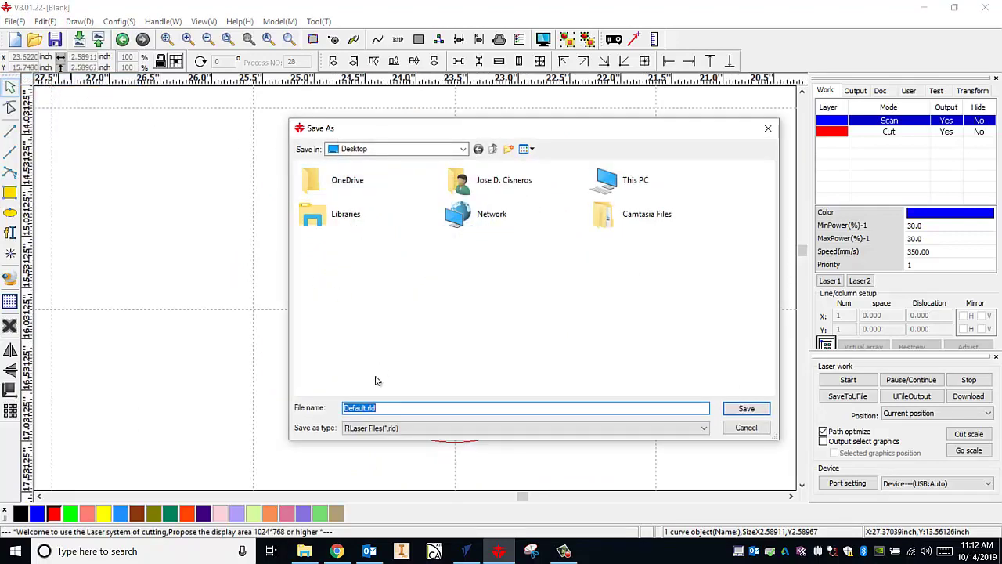
{"action": "type", "text": "JDC_Logo"}
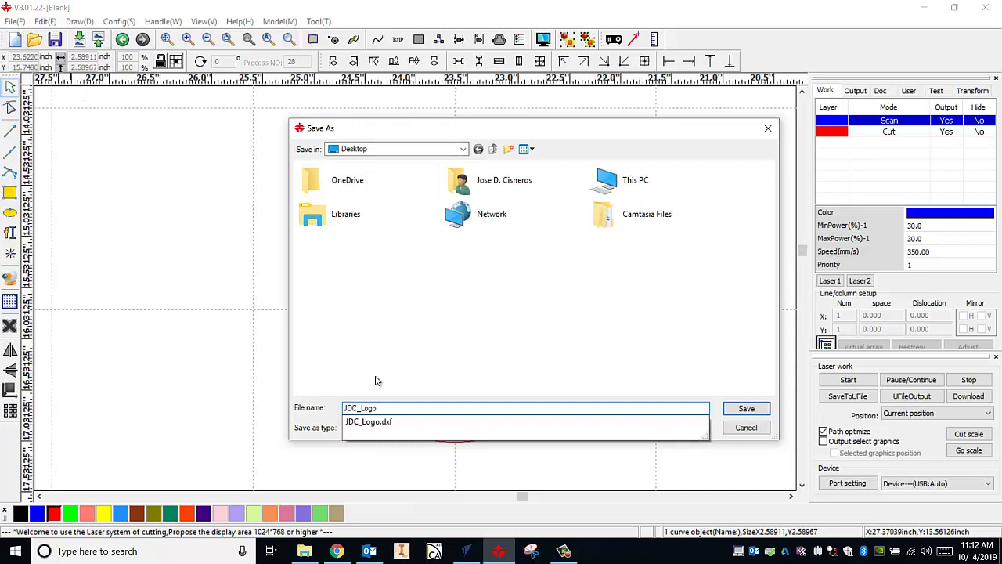
{"action": "left_click", "coordinate": [748, 409]}
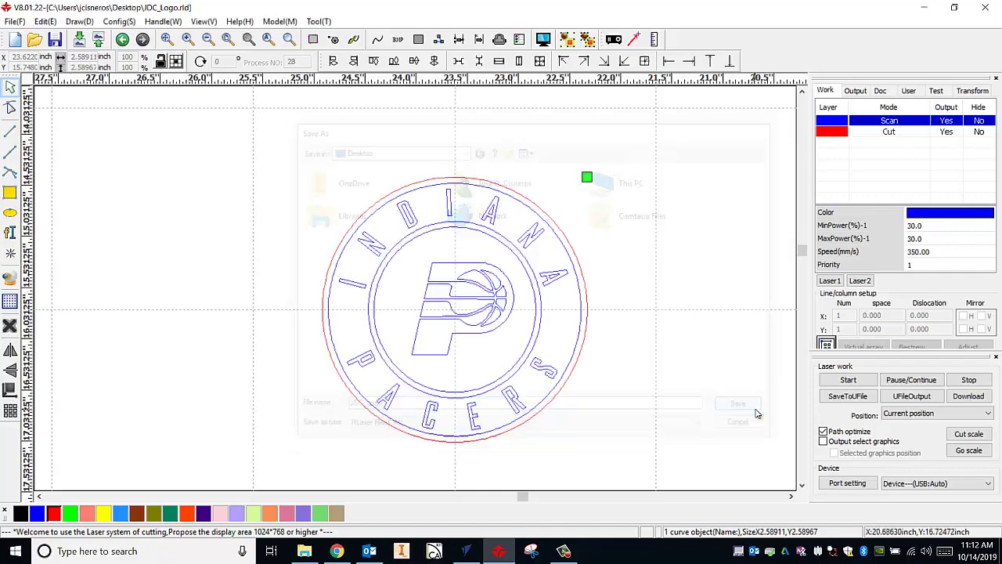